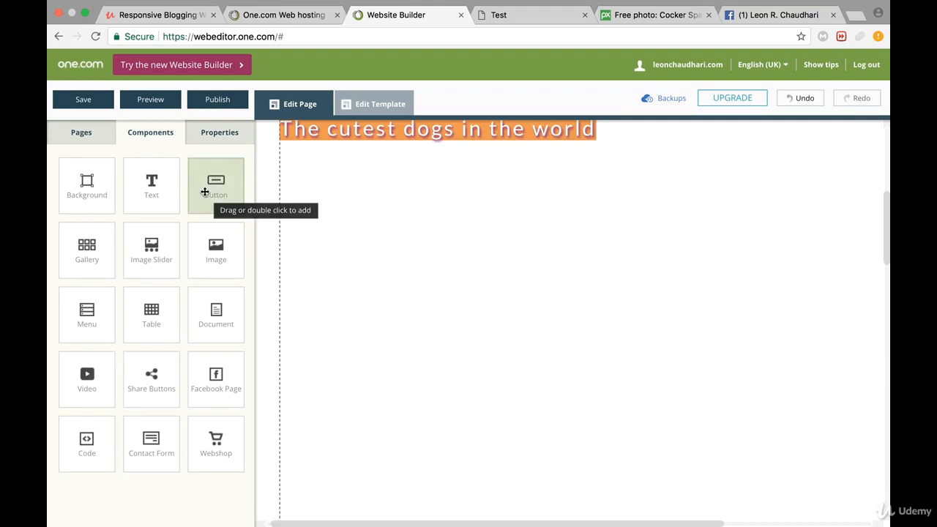
# Add a button component below the "The cutest dogs in the world" heading and set its text to "Buy now"
pyautogui.moveTo(205, 192); pyautogui.dragTo(344, 210)
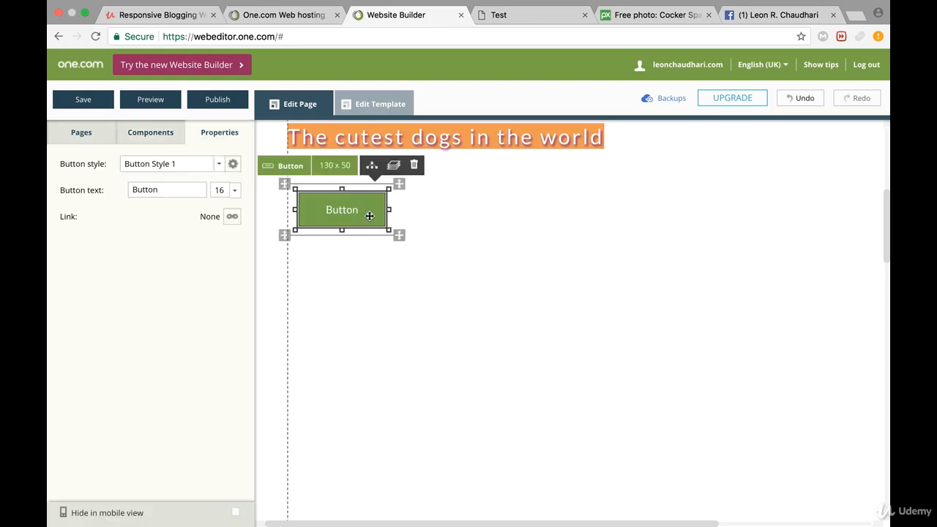
pyautogui.click(167, 186)
pyautogui.write('Buy no')
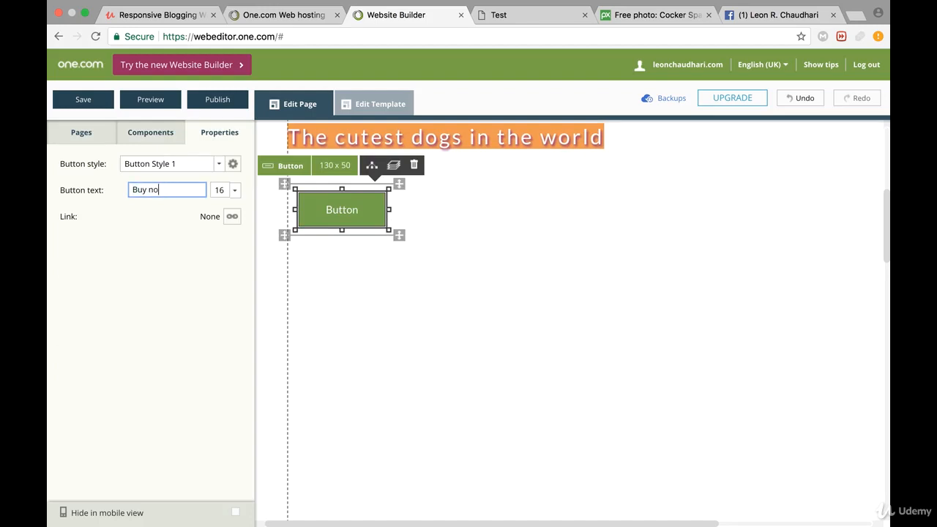
pyautogui.write('w')
pyautogui.click(317, 303)
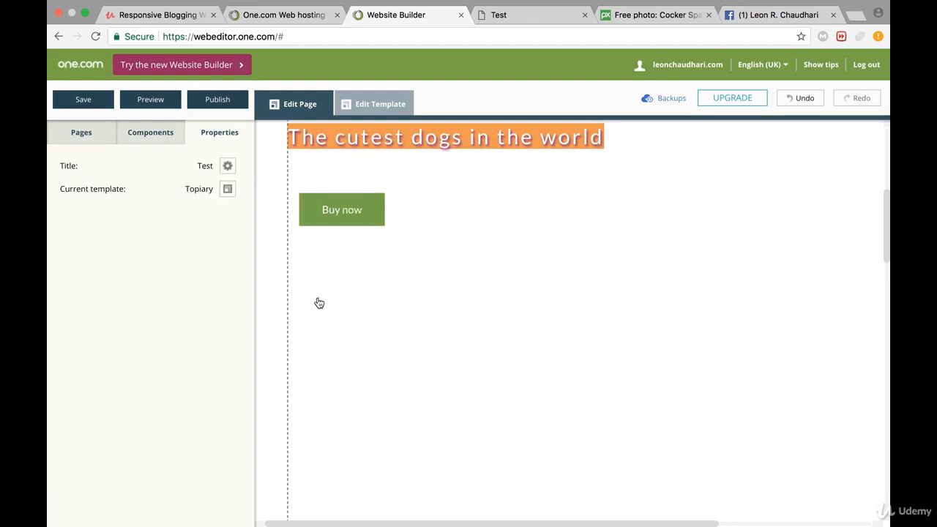
# Change the text of the button below the heading to "Learn more"
pyautogui.click(325, 217)
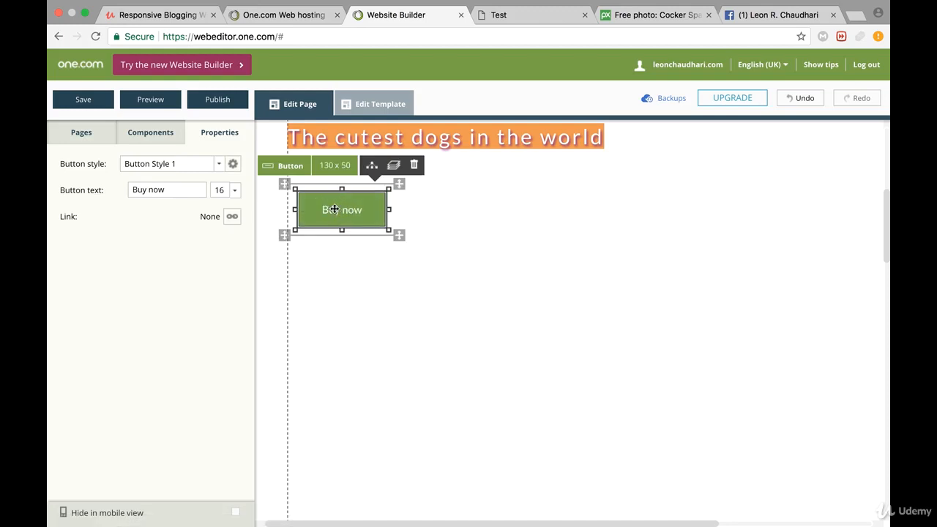
pyautogui.tripleClick(150, 192)
pyautogui.write('Learn more')
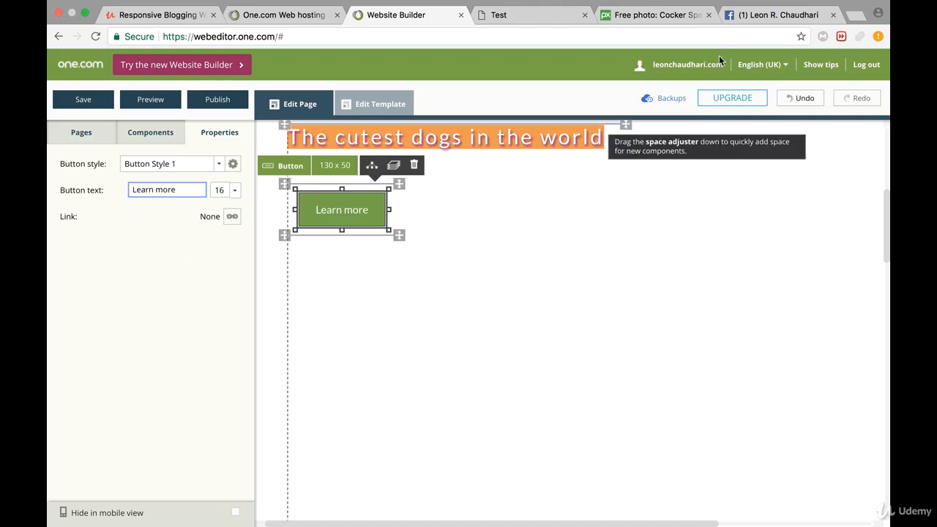
# Switch to the open Facebook profile page and copy its web address
pyautogui.click(778, 19)
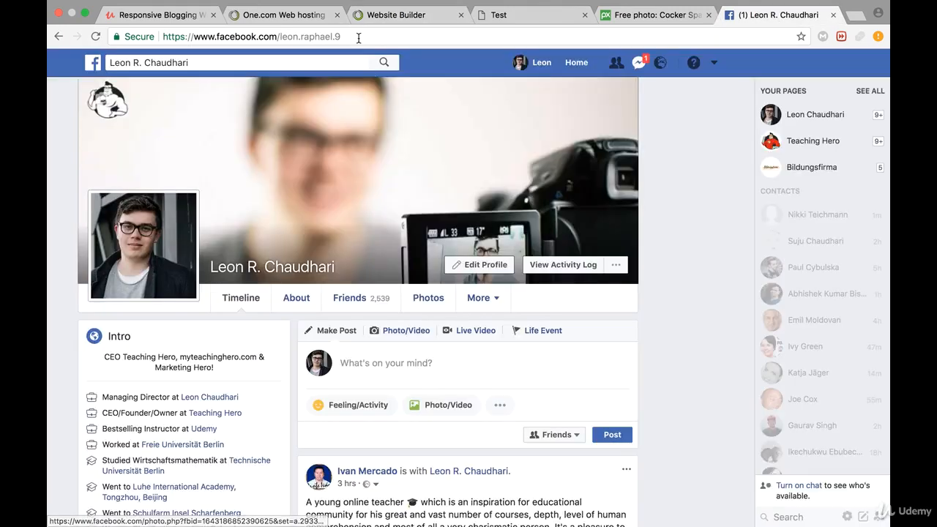
pyautogui.click(356, 36)
pyautogui.hotkey('ctrl', 'c')
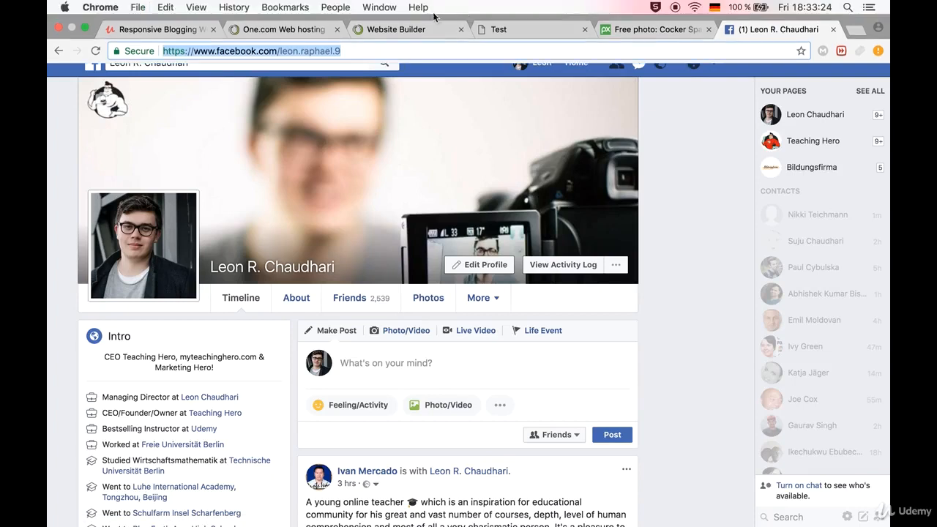
# Back in Website Builder, link the "Learn more" button to the copied Facebook profile address as an external URL and save the link
pyautogui.click(423, 29)
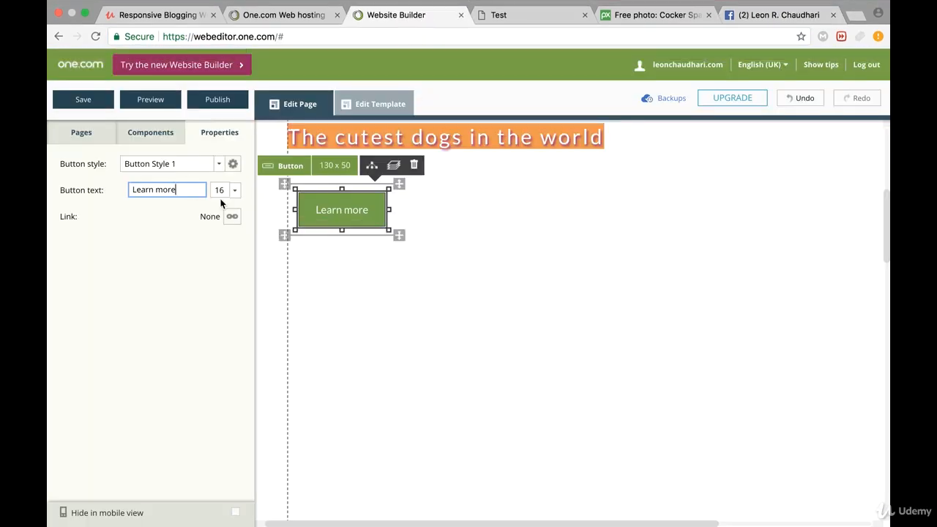
pyautogui.click(232, 216)
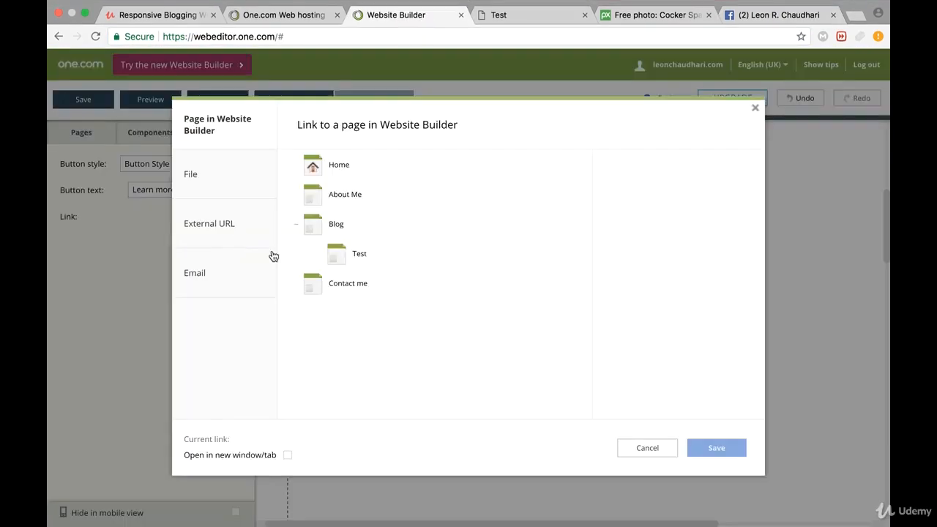
pyautogui.click(223, 229)
pyautogui.tripleClick(323, 172)
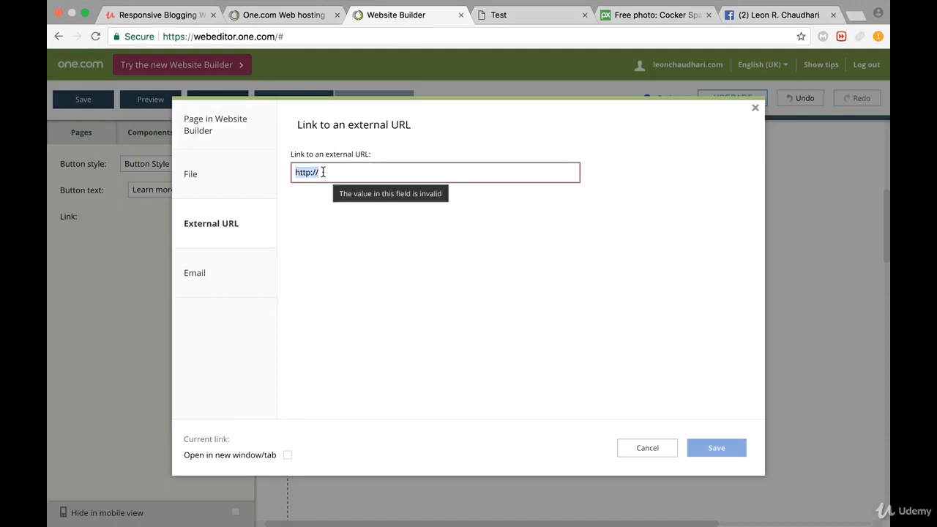
pyautogui.hotkey('ctrl', 'v')
pyautogui.click(333, 224)
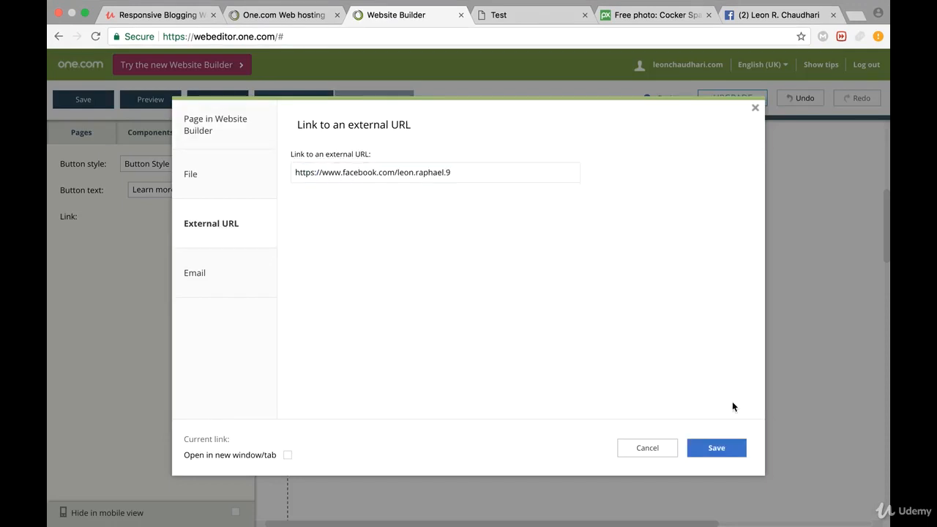
pyautogui.click(707, 448)
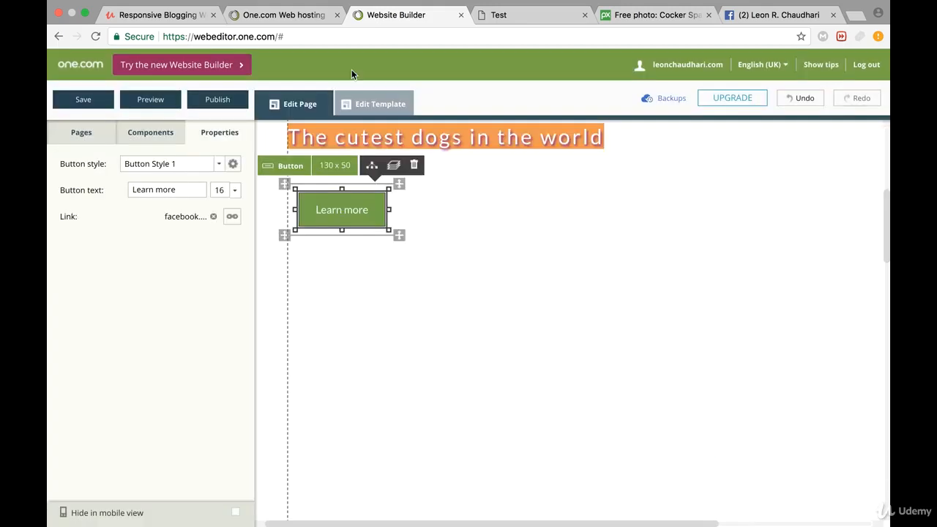
# Save the unsaved changes and publish the site
pyautogui.click(197, 101)
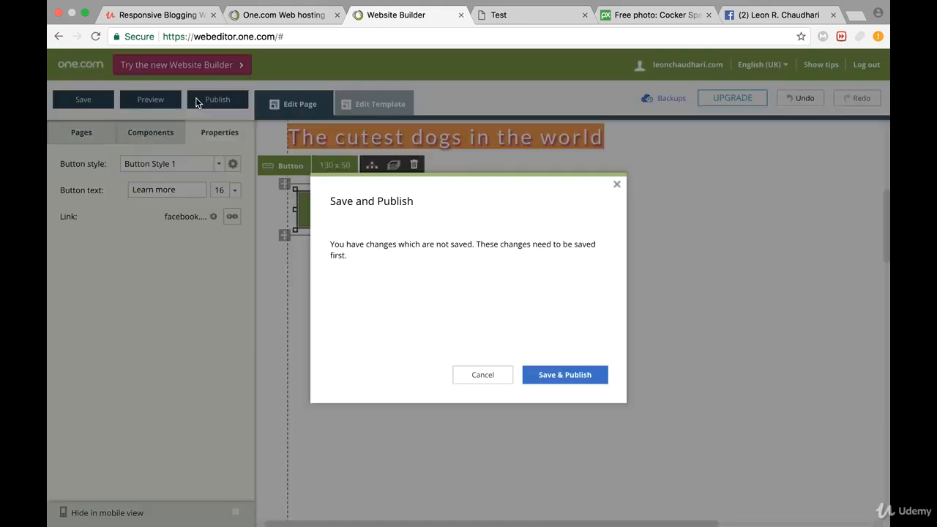
pyautogui.click(548, 374)
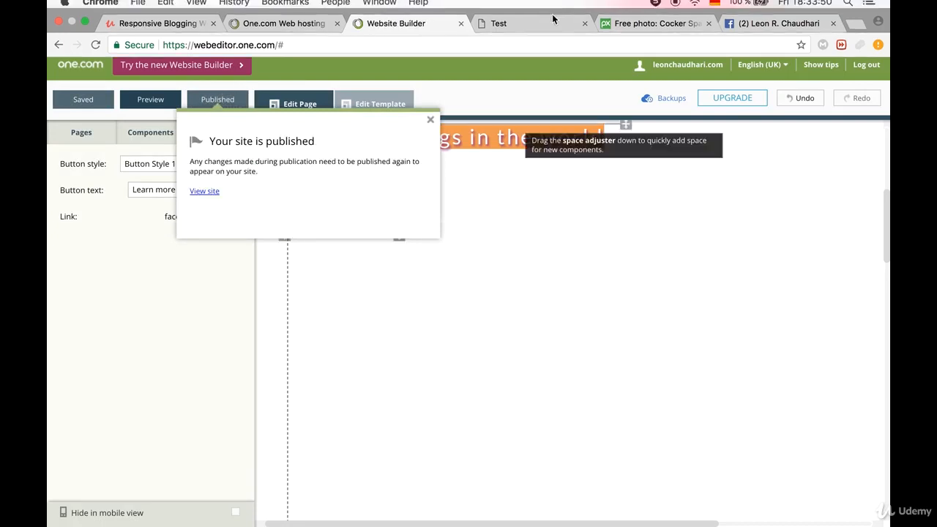
# Reload the live Test page, follow the "Learn more" button to check its link, and return to the page
pyautogui.click(525, 29)
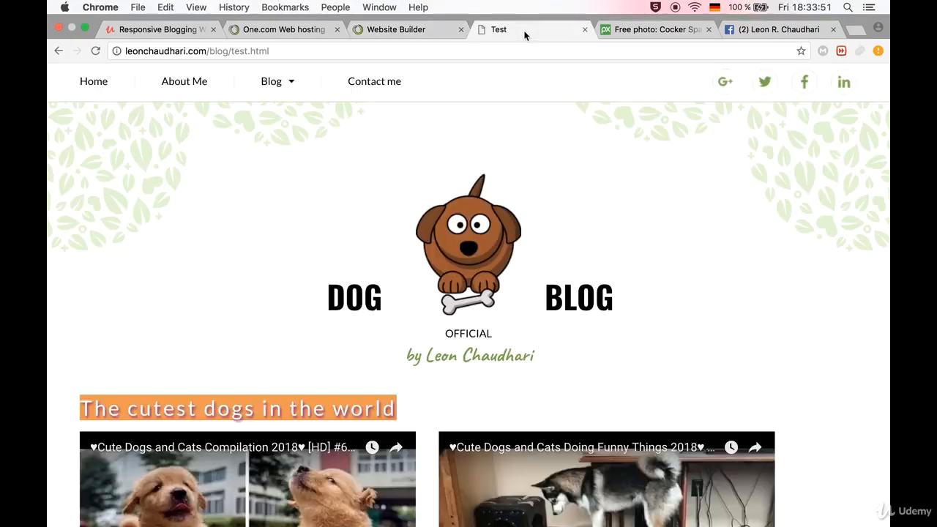
pyautogui.click(95, 51)
pyautogui.scroll(-5, 185, 201)
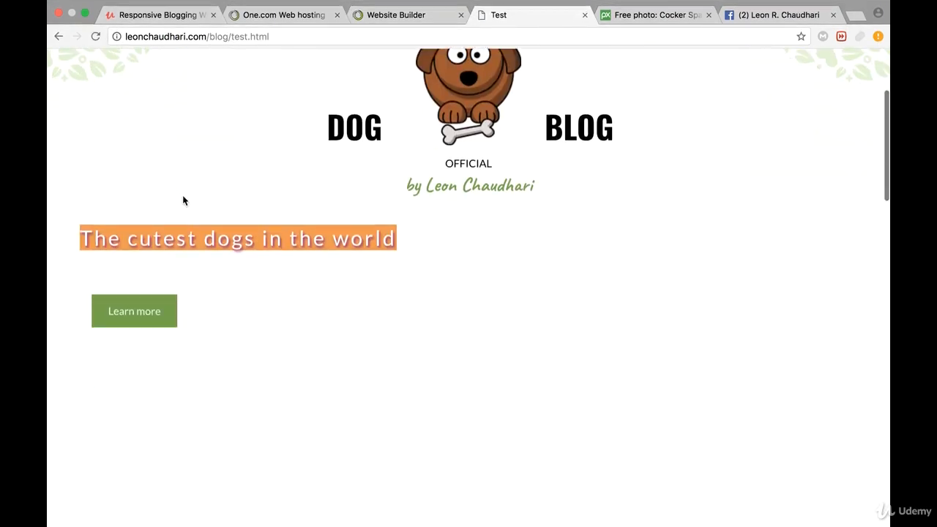
pyautogui.click(125, 307)
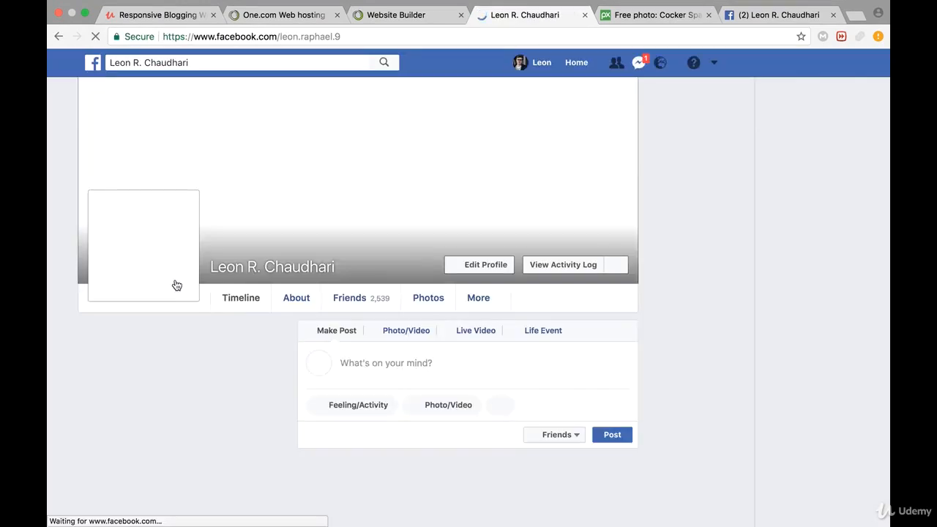
pyautogui.click(59, 35)
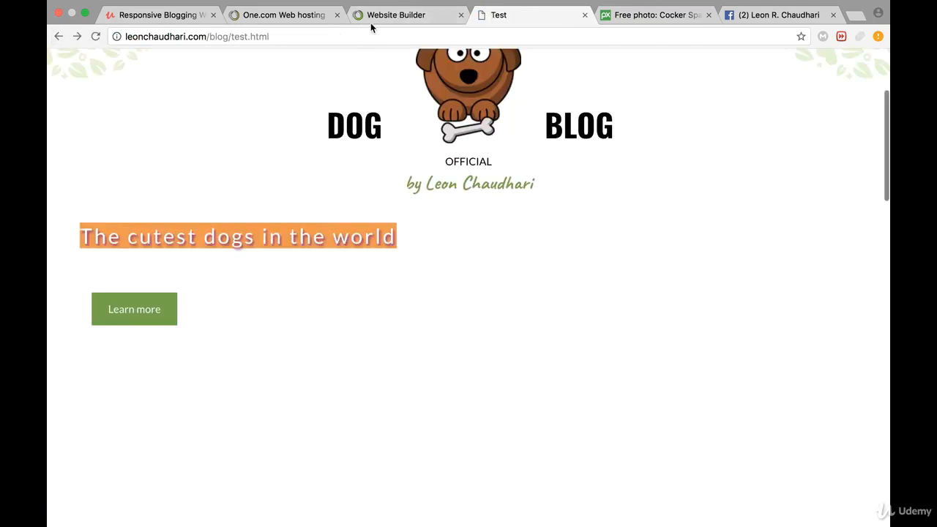
# In Website Builder, examine the email and file link options for the "Learn more" button, and close the link settings without saving
pyautogui.click(374, 18)
pyautogui.click(431, 120)
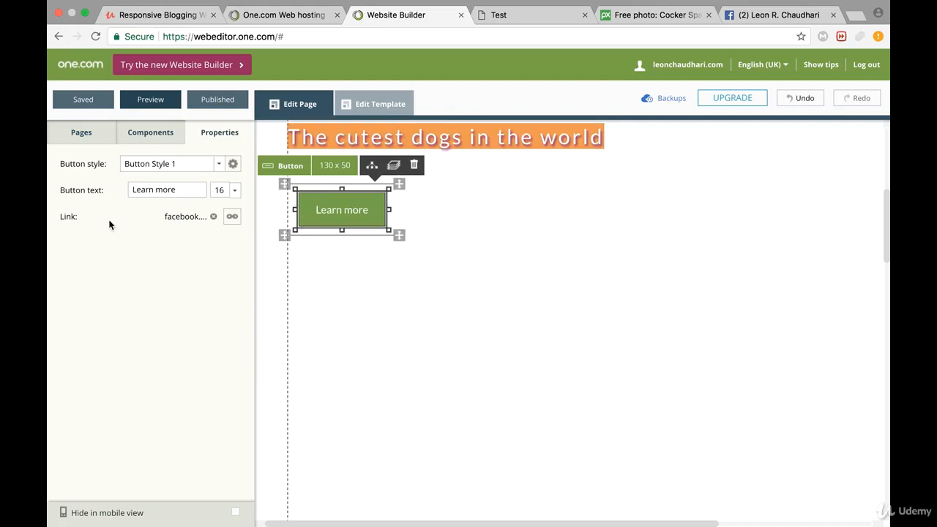
pyautogui.click(230, 217)
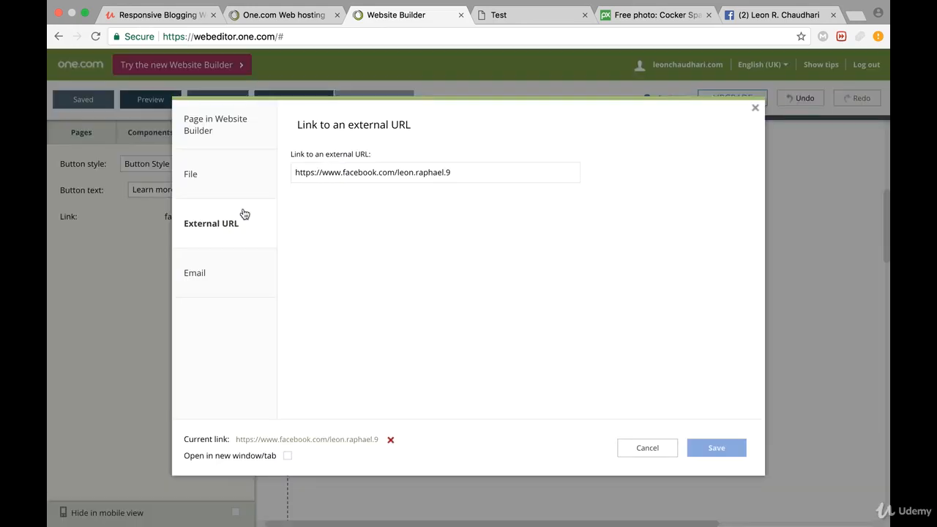
pyautogui.click(213, 275)
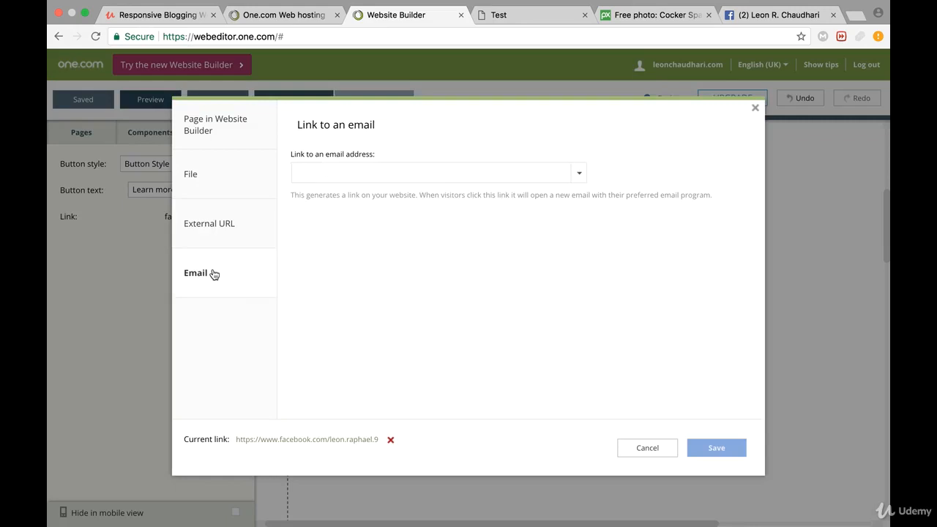
pyautogui.click(320, 171)
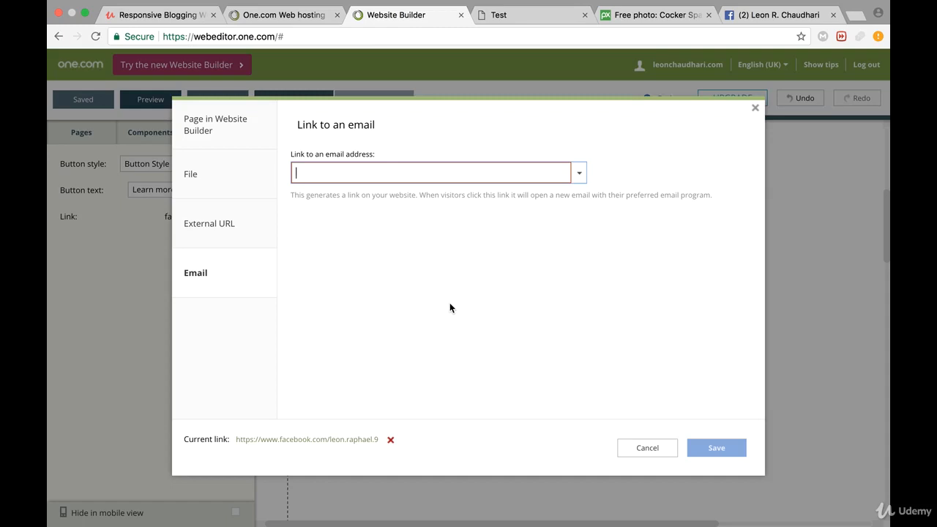
pyautogui.click(201, 182)
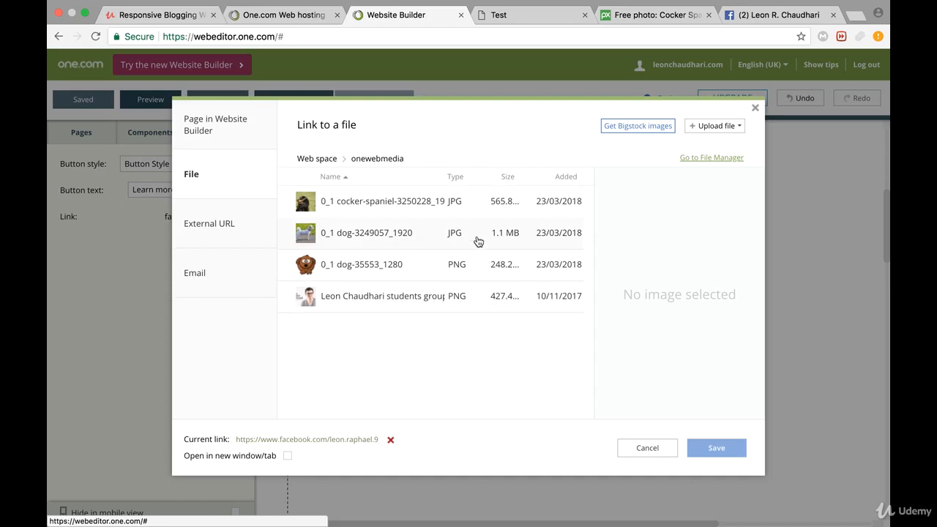
pyautogui.click(755, 110)
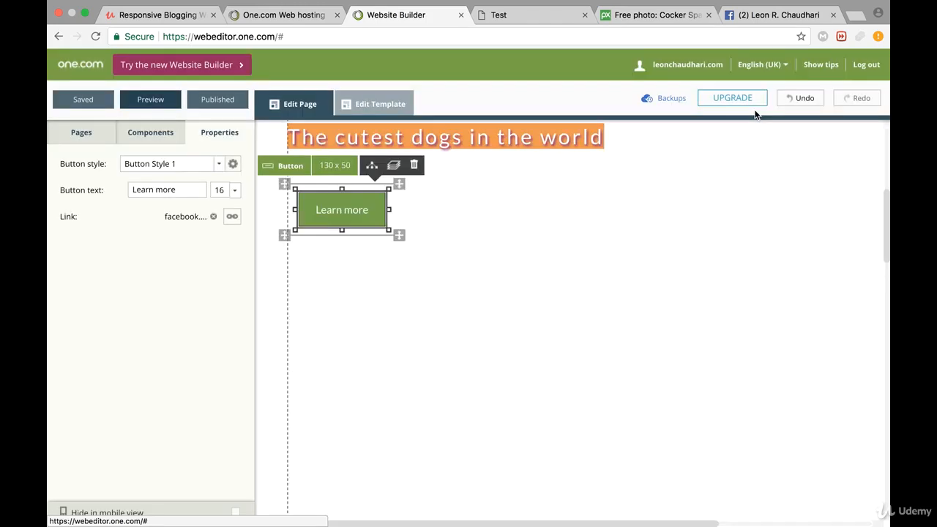
# Delete the "Learn more" button from the page
pyautogui.click(515, 207)
pyautogui.click(342, 207)
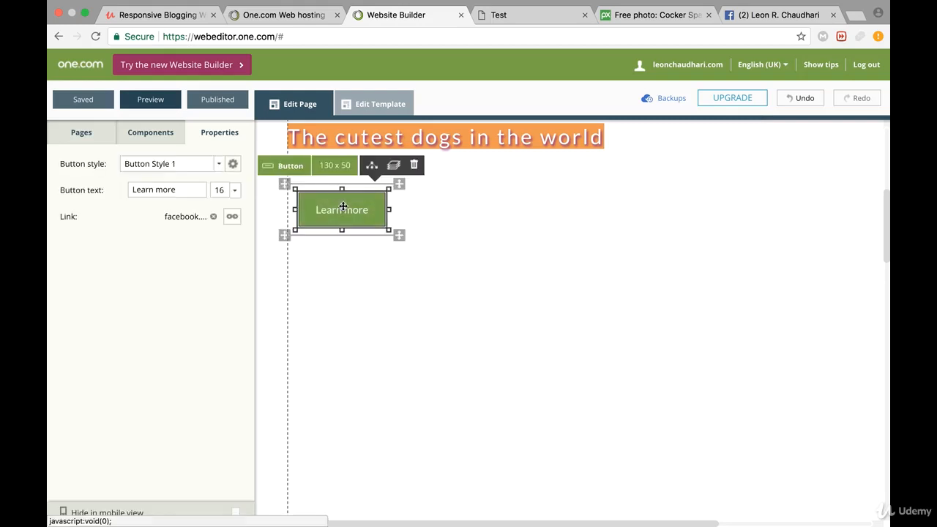
pyautogui.press('BackSpace')
# Add a background component below the heading and enlarge it to about 510 x 204
pyautogui.click(161, 134)
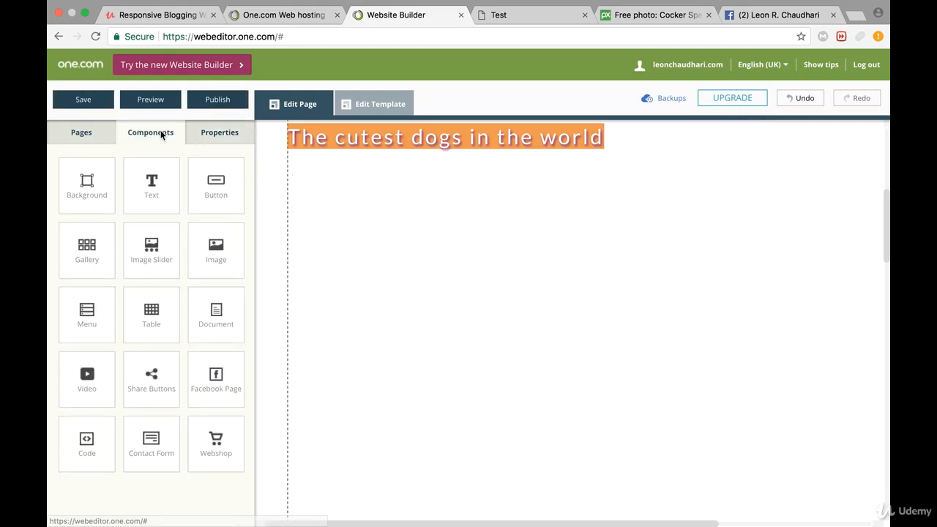
pyautogui.moveTo(116, 208); pyautogui.dragTo(376, 213)
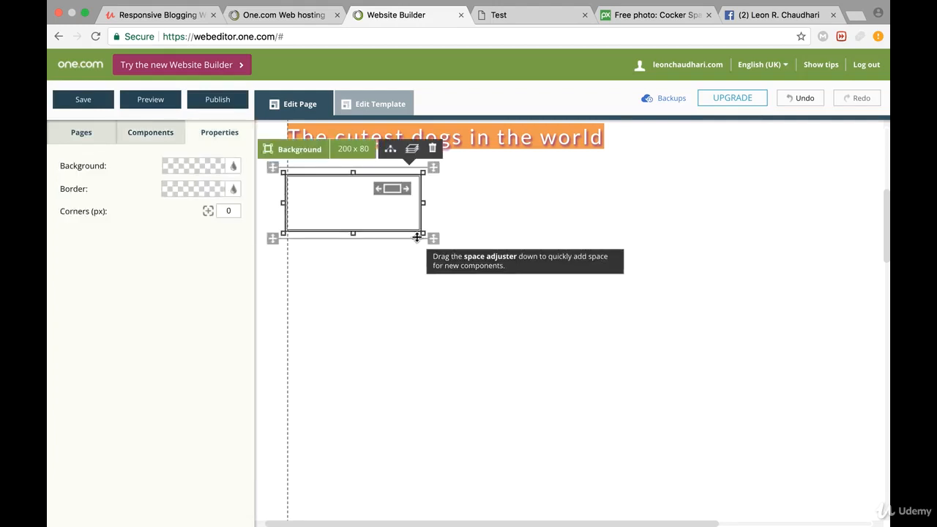
pyautogui.moveTo(422, 233); pyautogui.dragTo(628, 319)
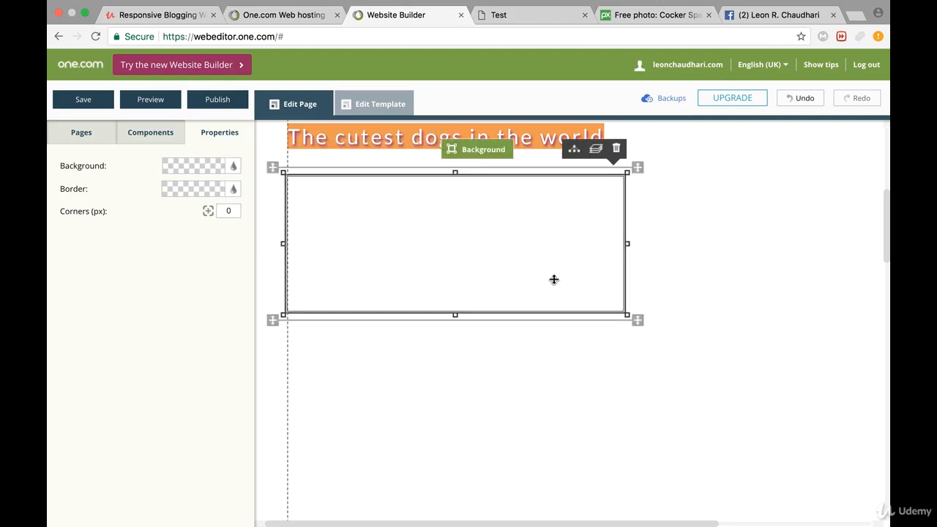
# Fill the background box with a single solid colour, black (#000000)
pyautogui.click(233, 166)
pyautogui.click(200, 268)
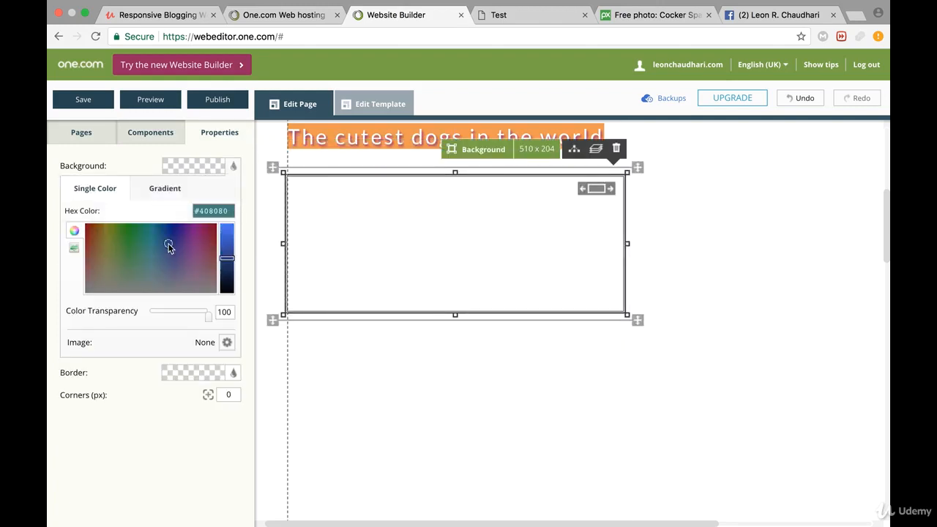
pyautogui.moveTo(226, 258); pyautogui.dragTo(225, 311)
pyautogui.click(700, 207)
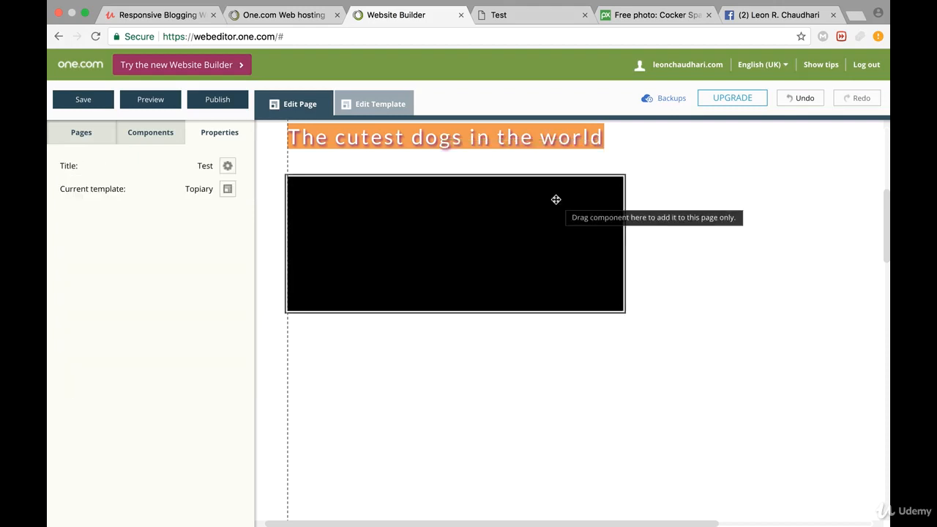
# Enlarge the black background box to about 786 x 314
pyautogui.click(554, 198)
pyautogui.moveTo(628, 312); pyautogui.dragTo(803, 418)
pyautogui.click(836, 281)
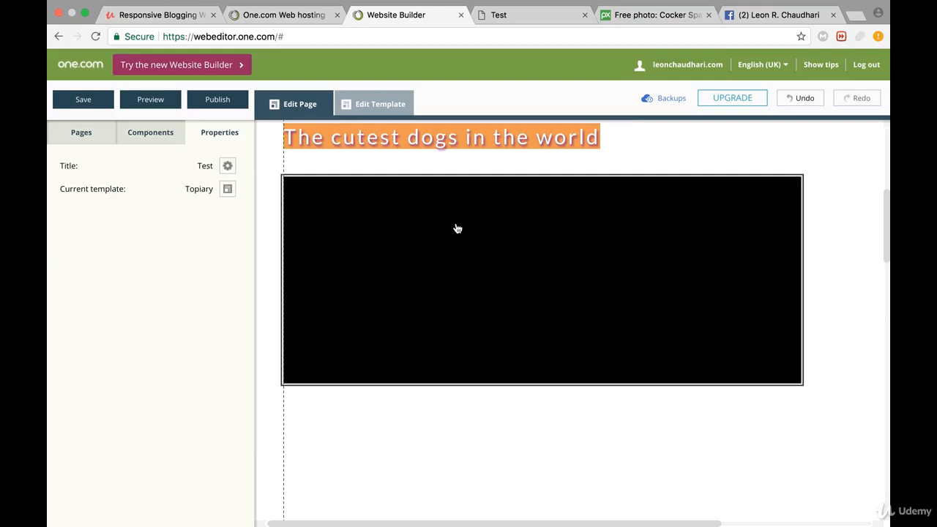
# Delete the black background box from the page
pyautogui.click(381, 226)
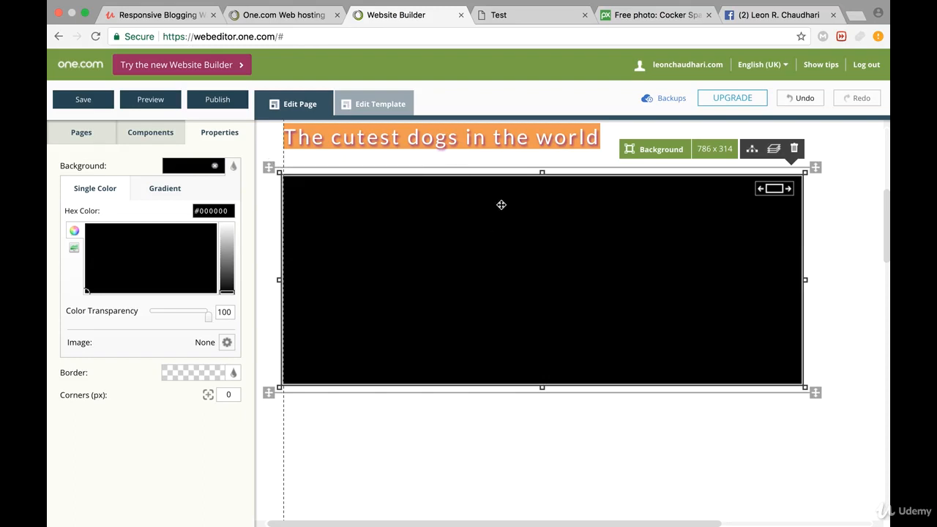
pyautogui.press('Delete')
# Add a menu component below the heading, and remove it from the page again
pyautogui.click(154, 145)
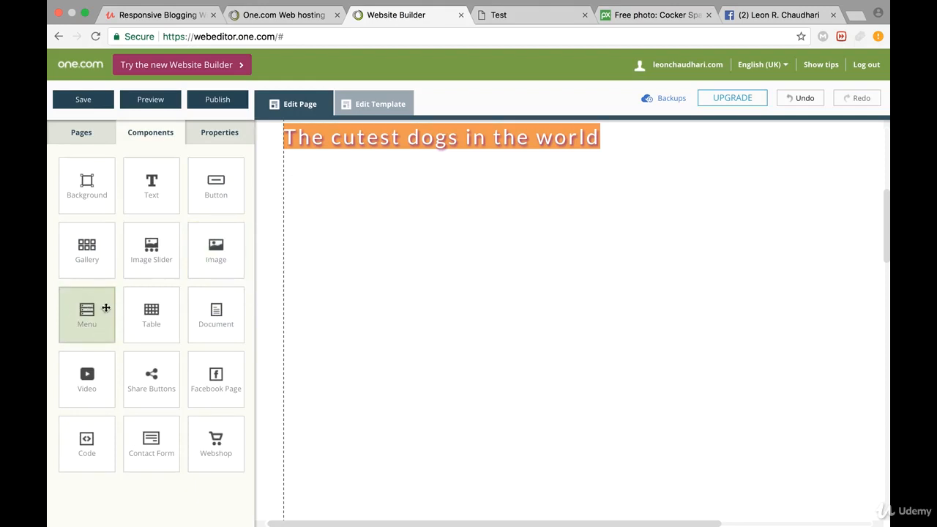
pyautogui.moveTo(106, 308); pyautogui.dragTo(361, 228)
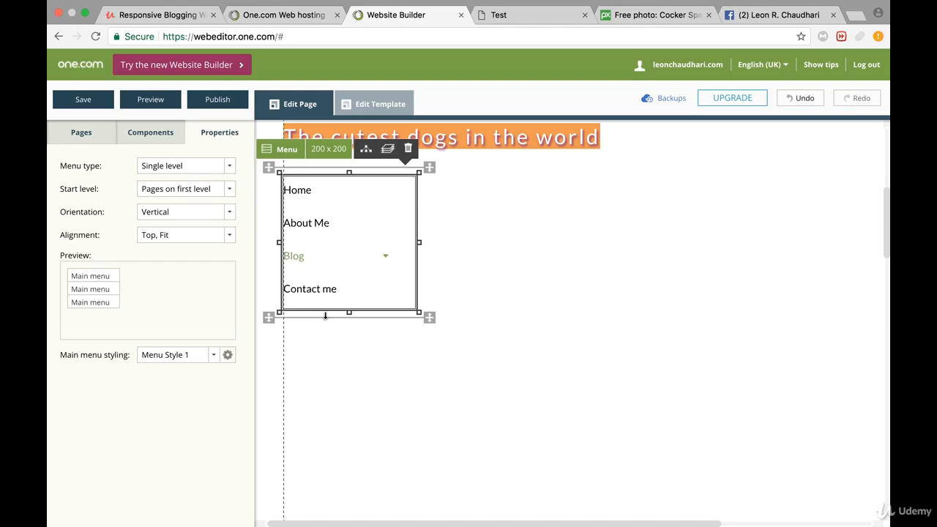
pyautogui.click(279, 291)
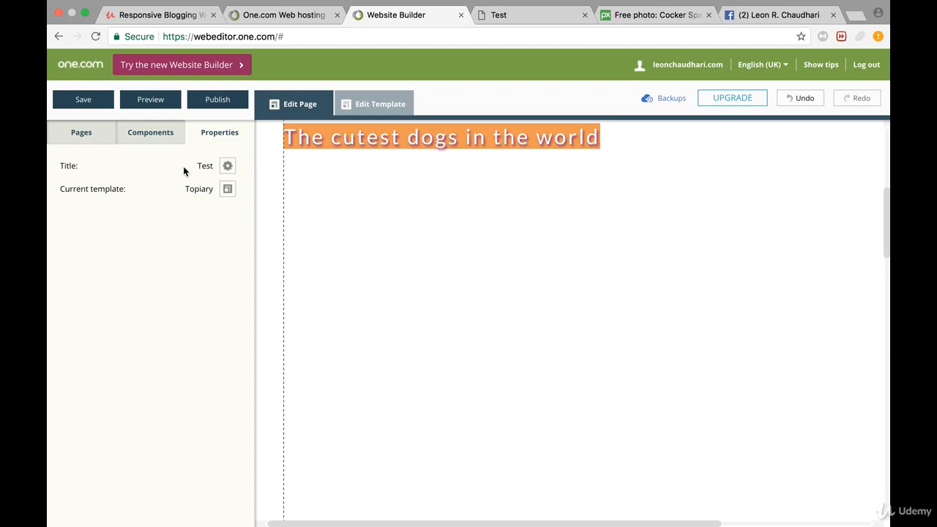
# Add a table component below the heading and review its table style options and other properties
pyautogui.click(165, 135)
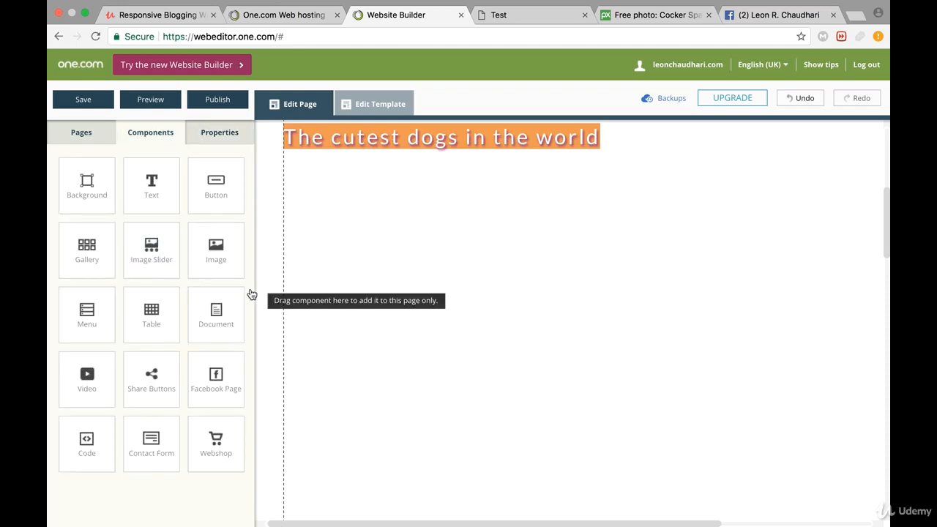
pyautogui.moveTo(159, 315); pyautogui.dragTo(389, 253)
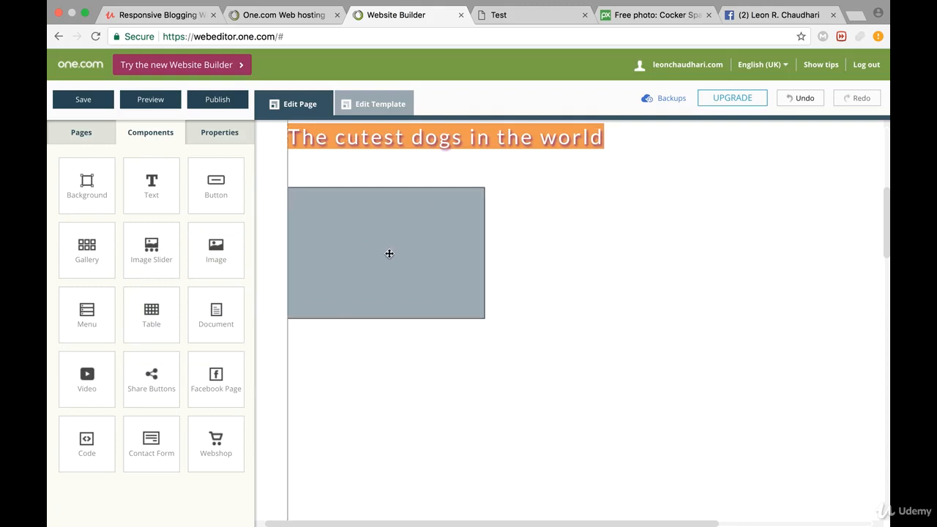
pyautogui.click(359, 213)
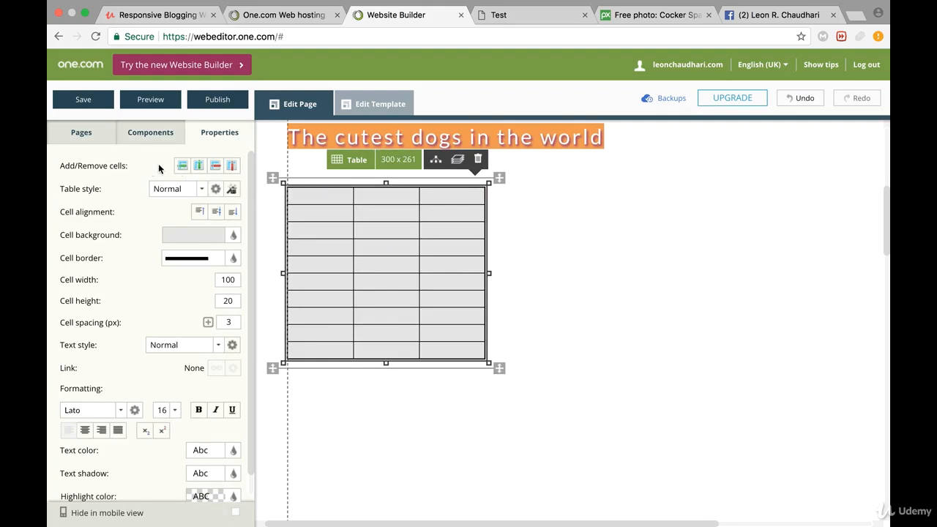
pyautogui.click(205, 189)
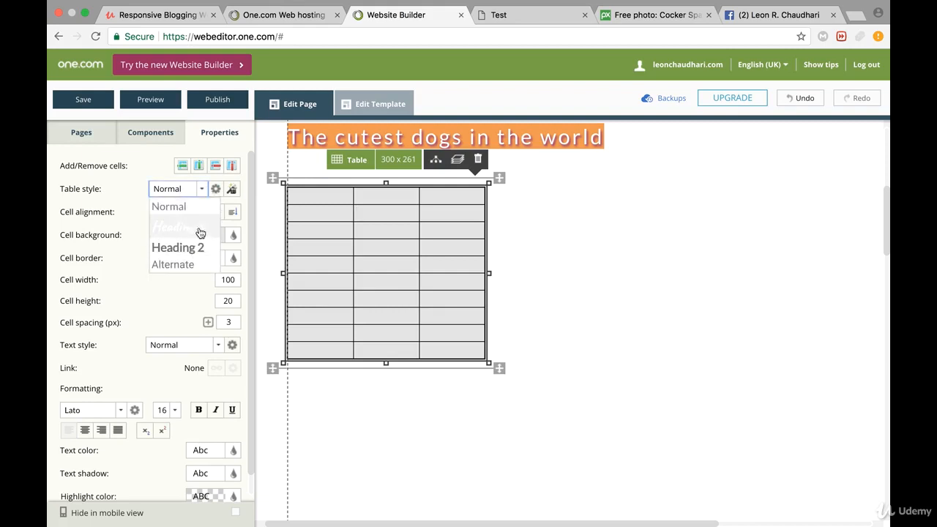
pyautogui.click(136, 211)
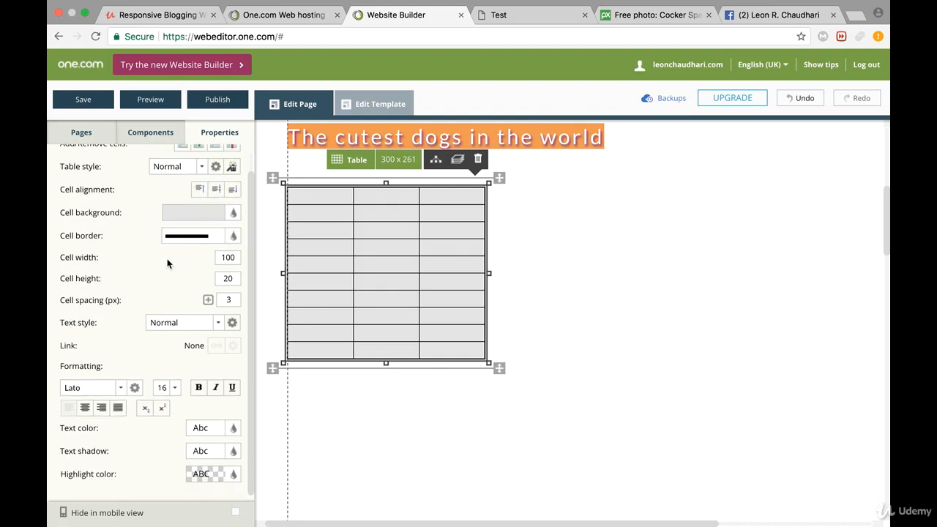
pyautogui.scroll(1, 153, 227)
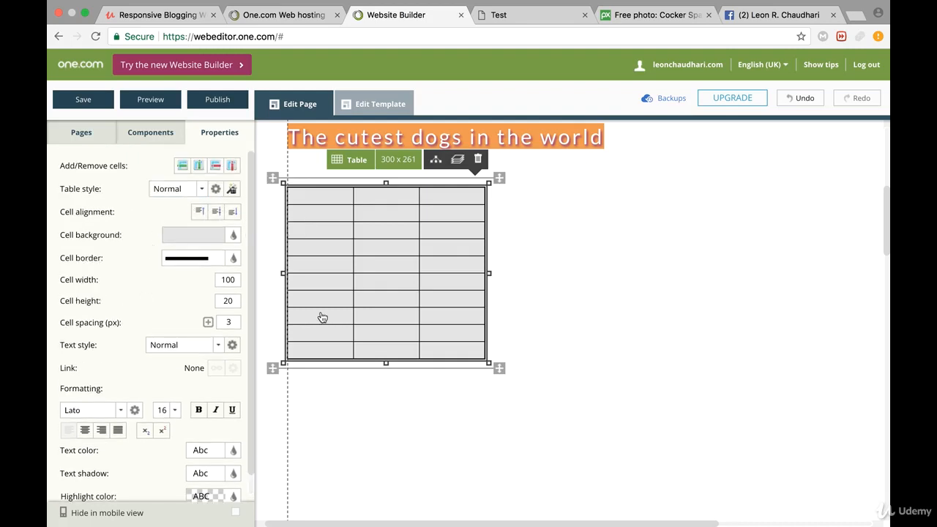
# Delete the table from the page
pyautogui.click(564, 274)
pyautogui.click(437, 280)
pyautogui.press('Delete')
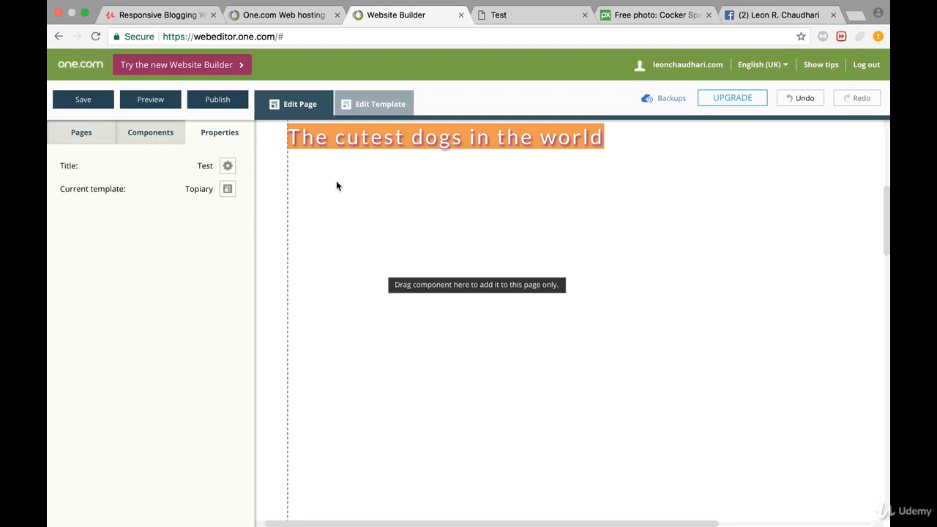
# Place a document component below the heading to view the document list, and close it without choosing a file
pyautogui.click(151, 131)
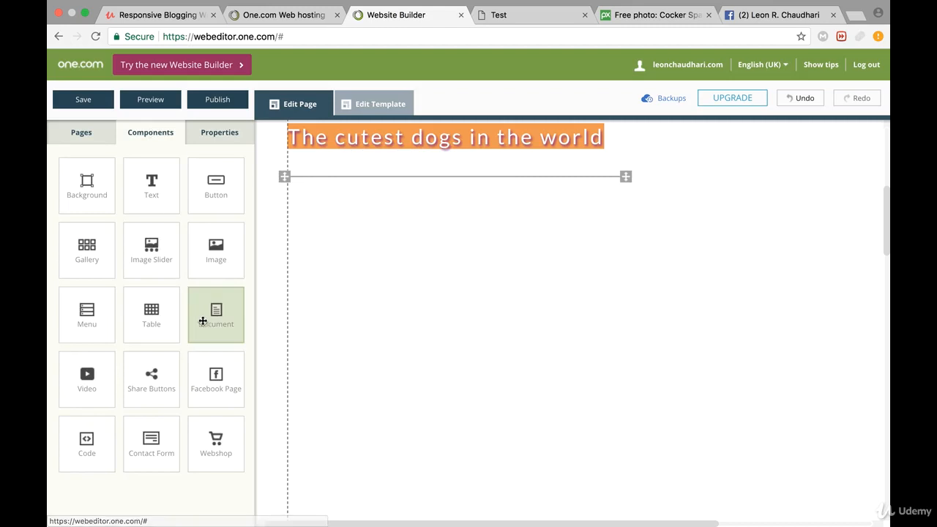
pyautogui.moveTo(198, 319); pyautogui.dragTo(411, 261)
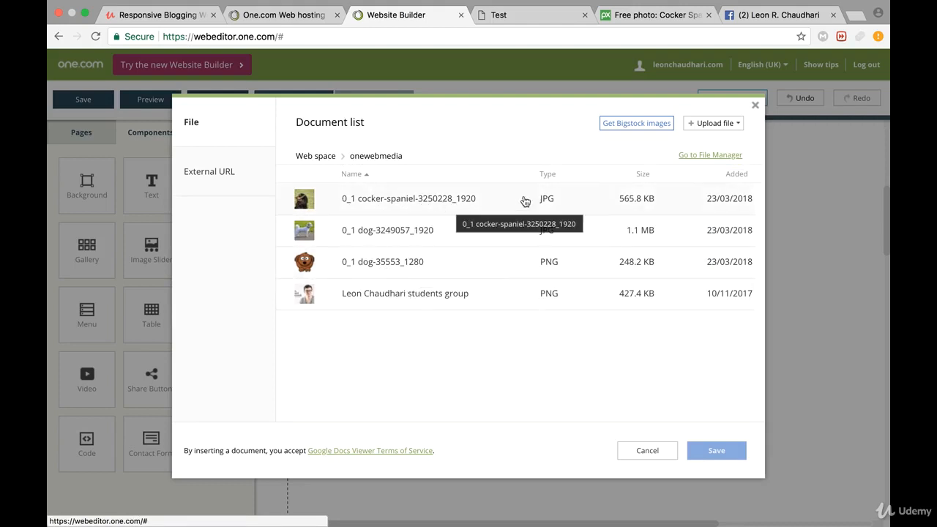
pyautogui.click(756, 107)
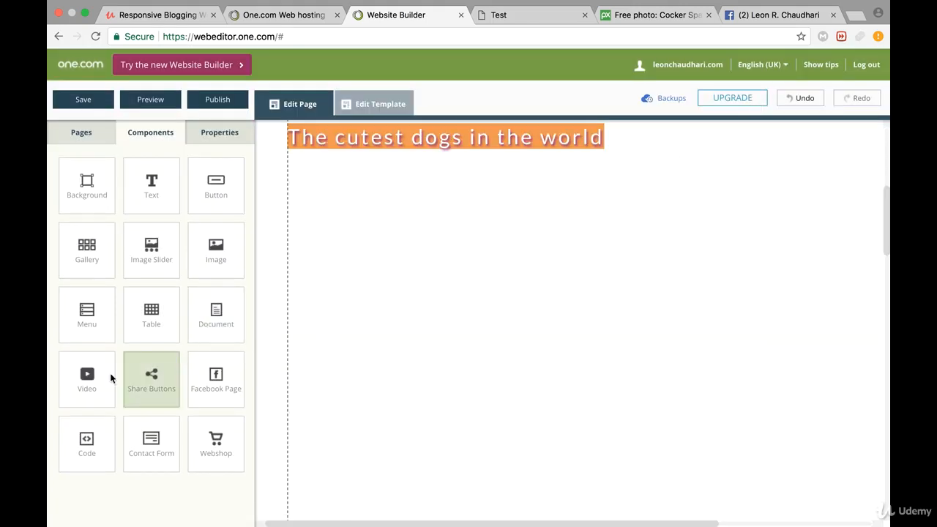
# Add share buttons below the heading inside the content area, and remove them from the page again
pyautogui.moveTo(136, 374); pyautogui.dragTo(335, 255)
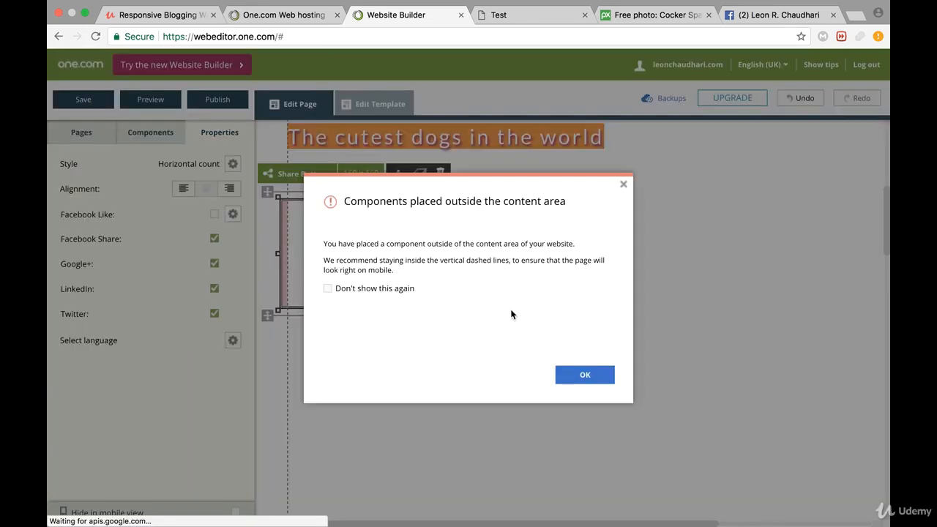
pyautogui.click(590, 375)
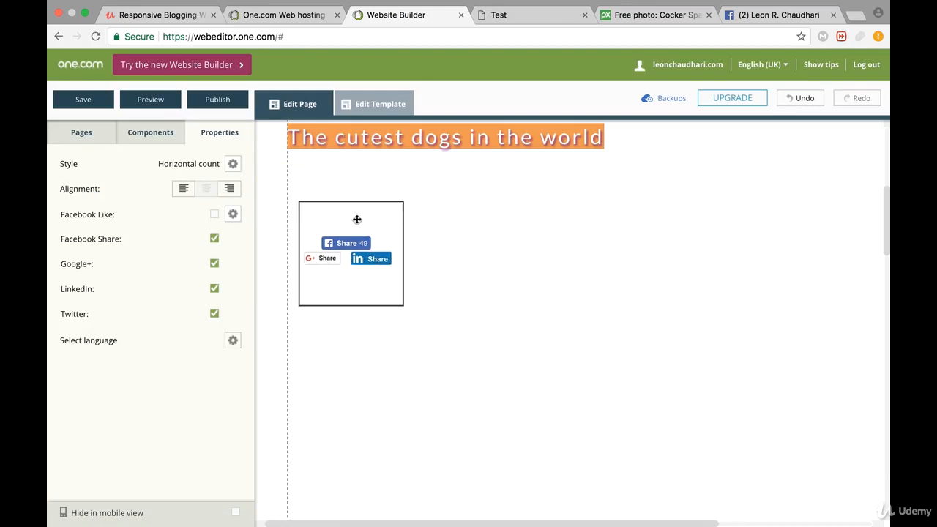
pyautogui.click(356, 220)
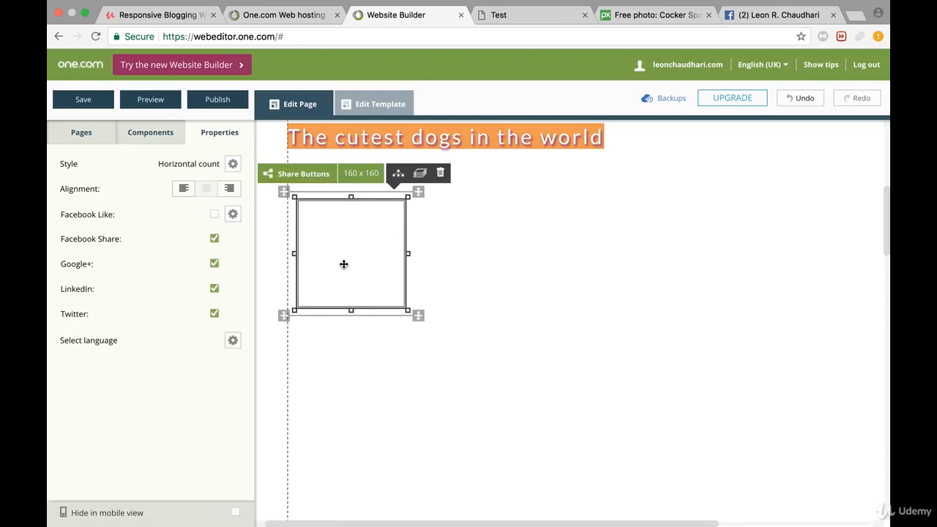
pyautogui.click(468, 237)
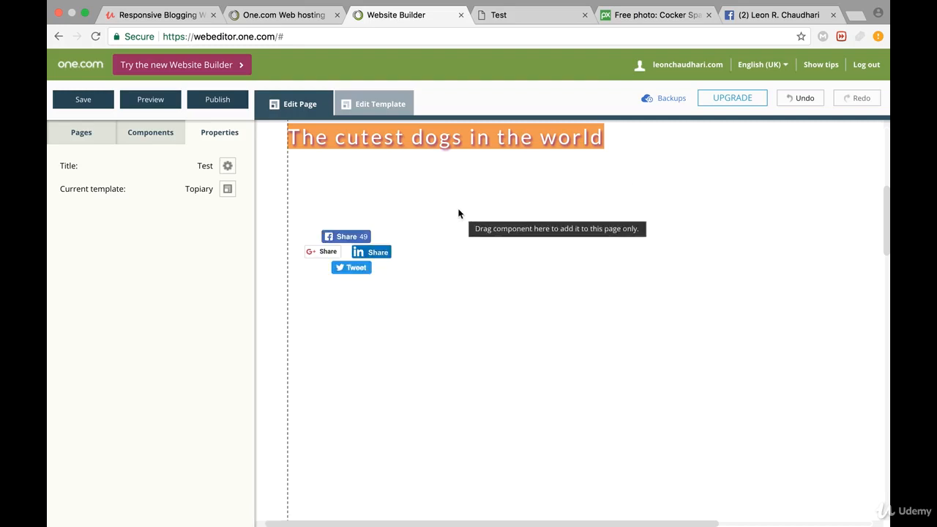
pyautogui.click(369, 282)
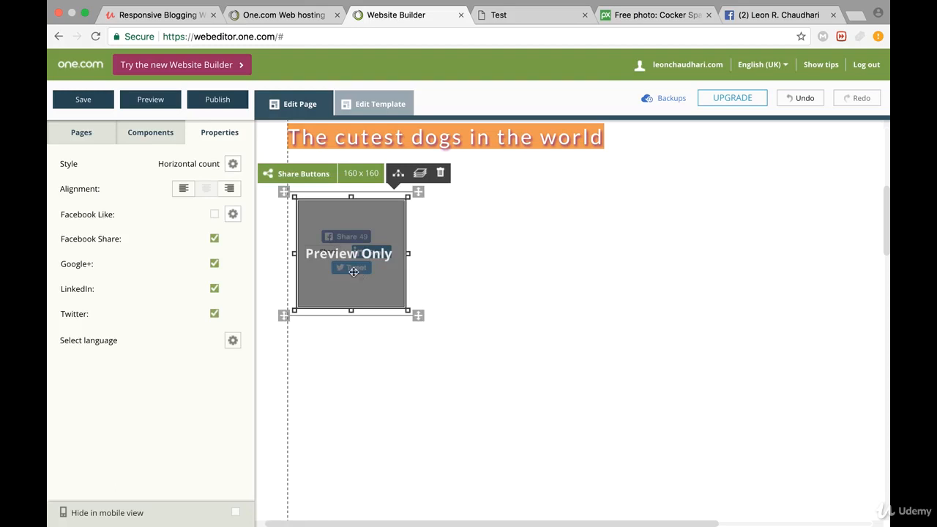
pyautogui.press('Delete')
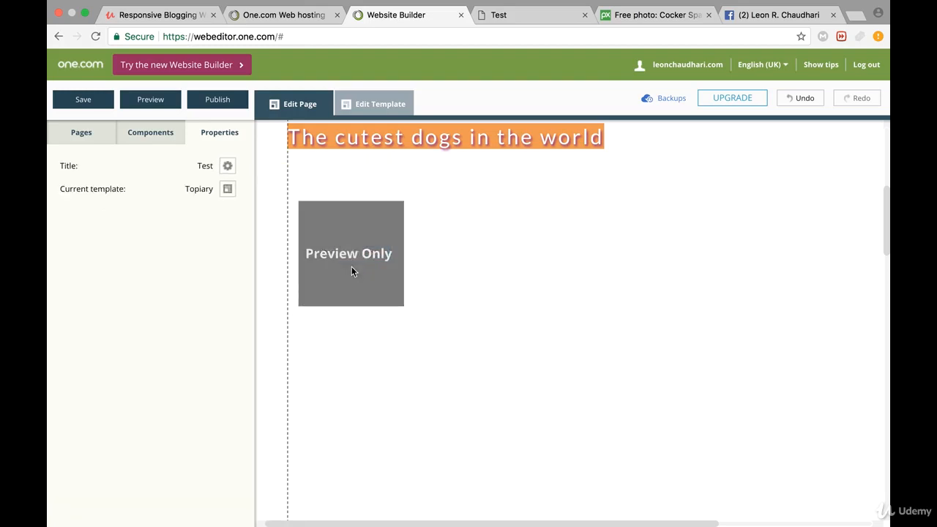
# Place a code component below the heading to view the embed code editor, and close it without entering code
pyautogui.click(178, 132)
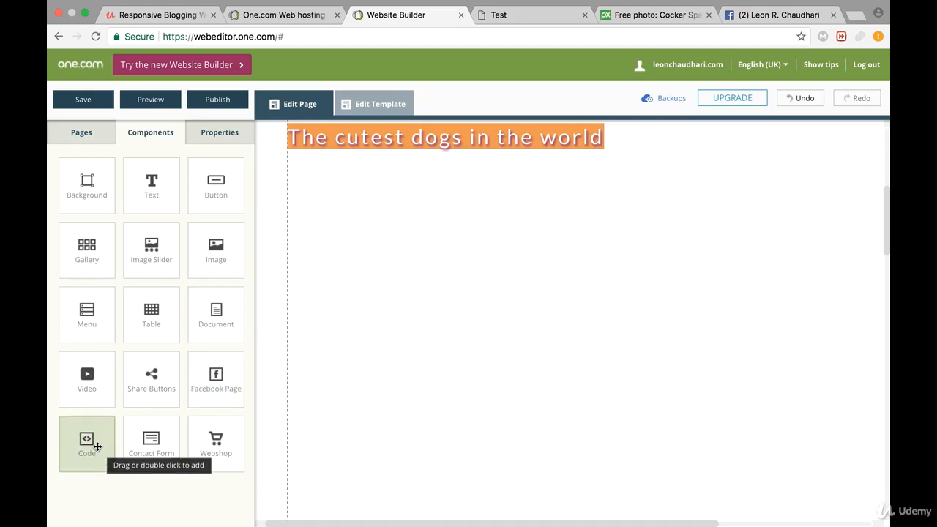
pyautogui.moveTo(97, 446); pyautogui.dragTo(380, 262)
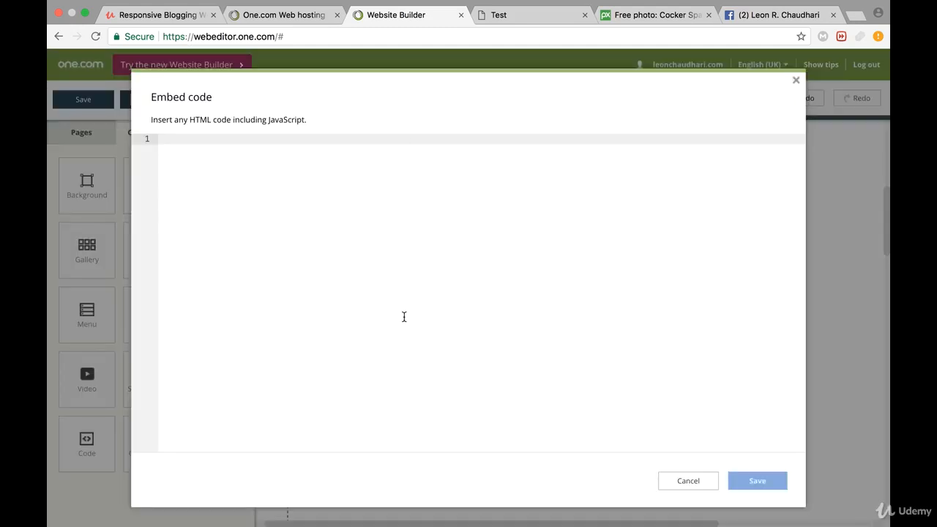
pyautogui.click(798, 82)
# Add a contact form below the heading, remove it again, and return to the list of available components
pyautogui.moveTo(163, 444); pyautogui.dragTo(389, 303)
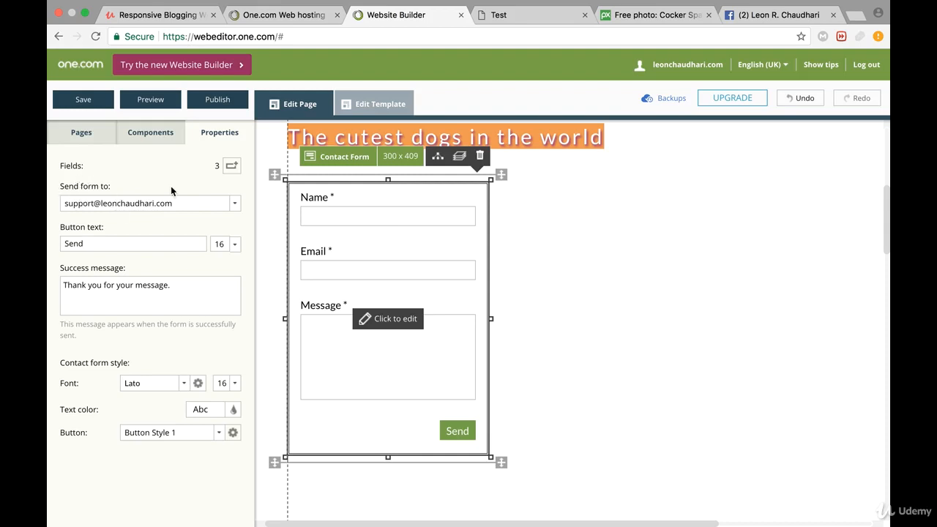
pyautogui.press('Delete')
pyautogui.click(136, 133)
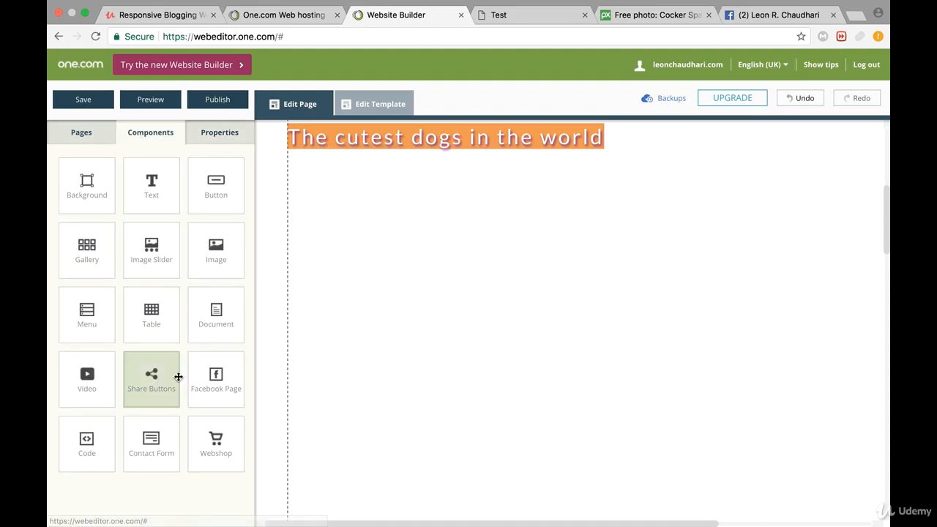